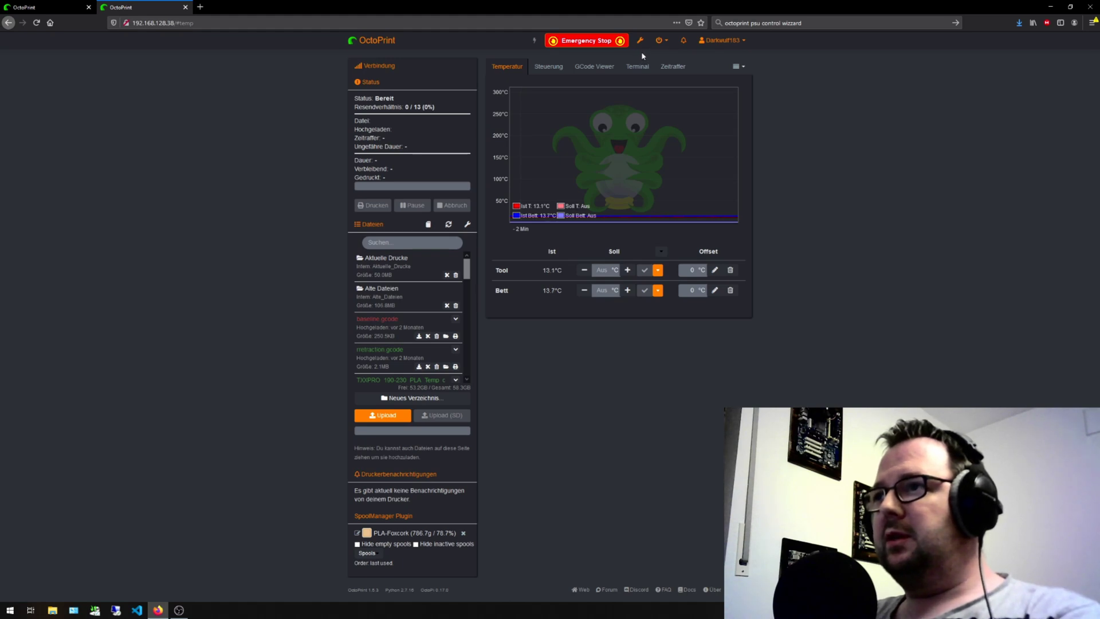
Step: Open the PSU Control plugin settings and set the switching method to Plugin with PSU Control - RPi.GPIO as switching plugin
click(640, 41)
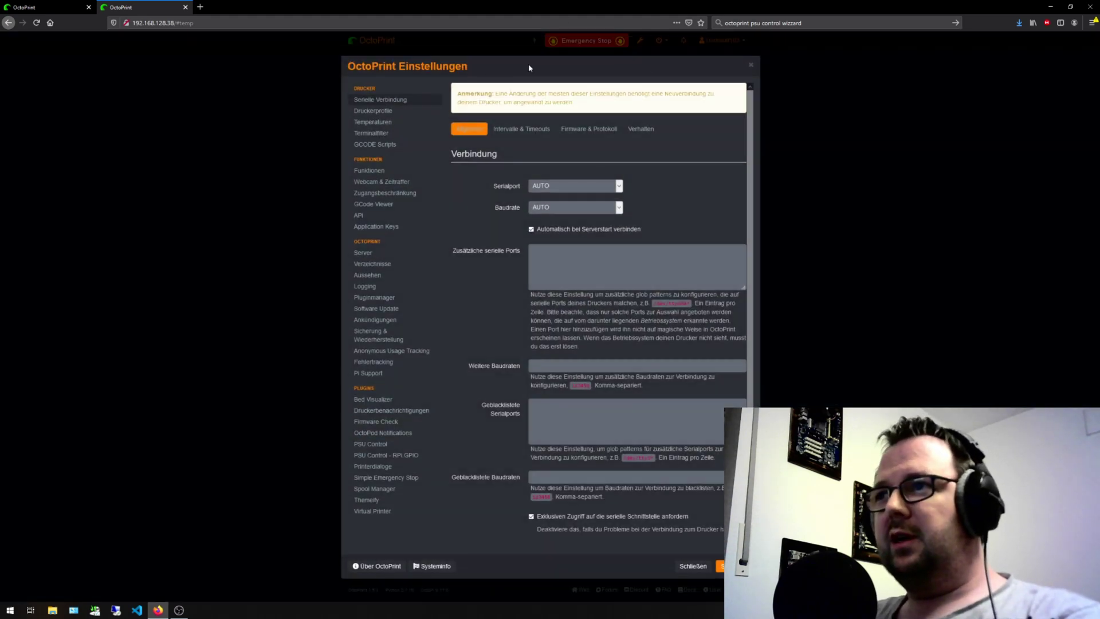
click(528, 58)
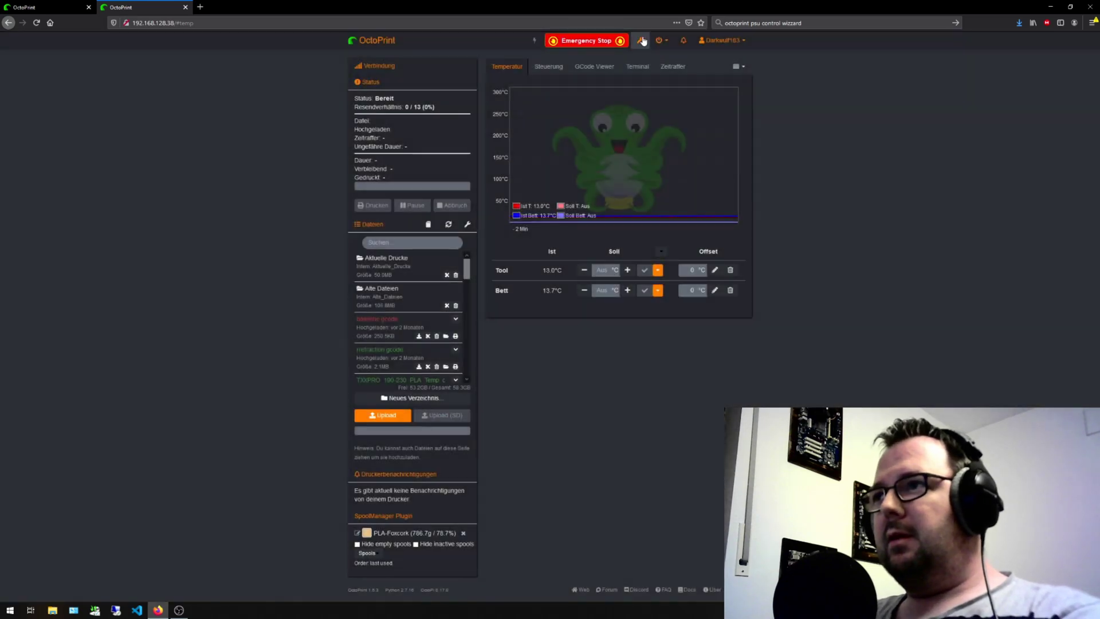
click(640, 41)
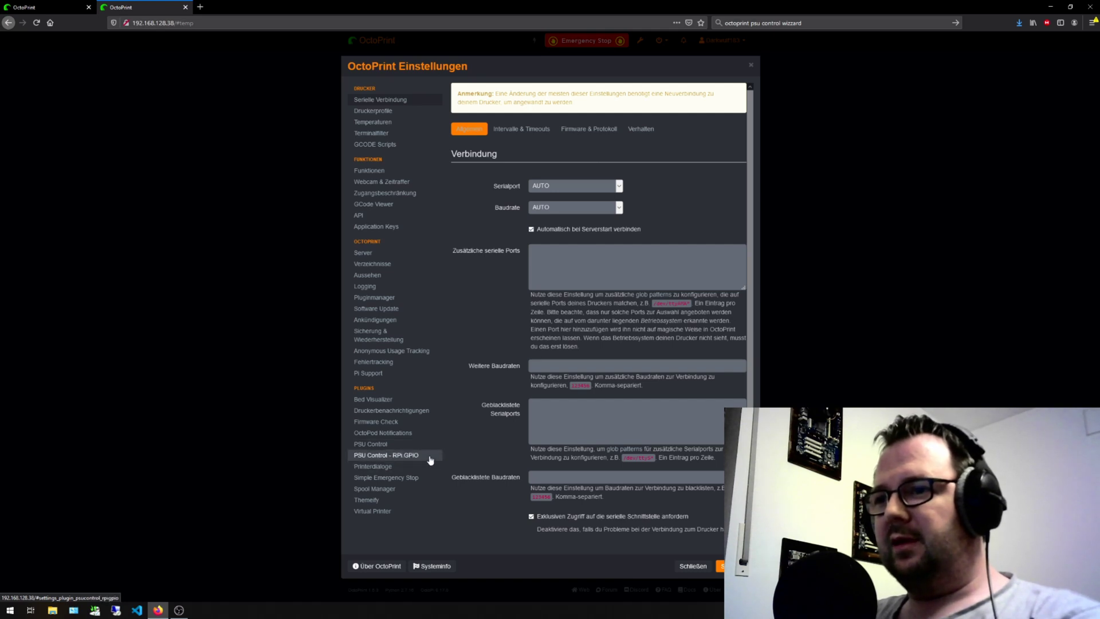
click(385, 444)
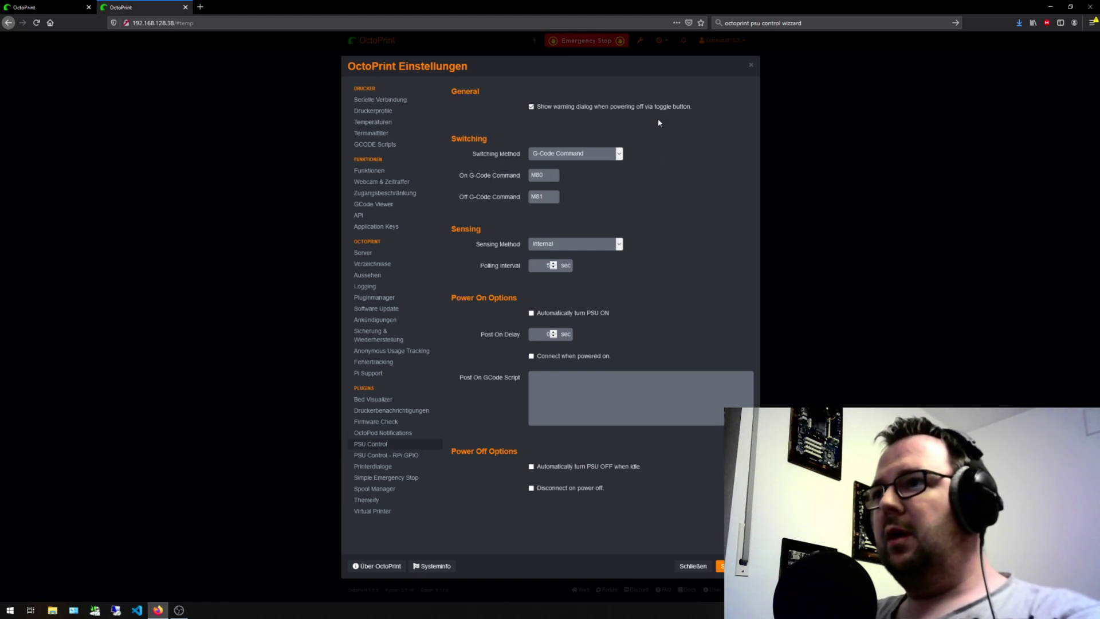
click(620, 153)
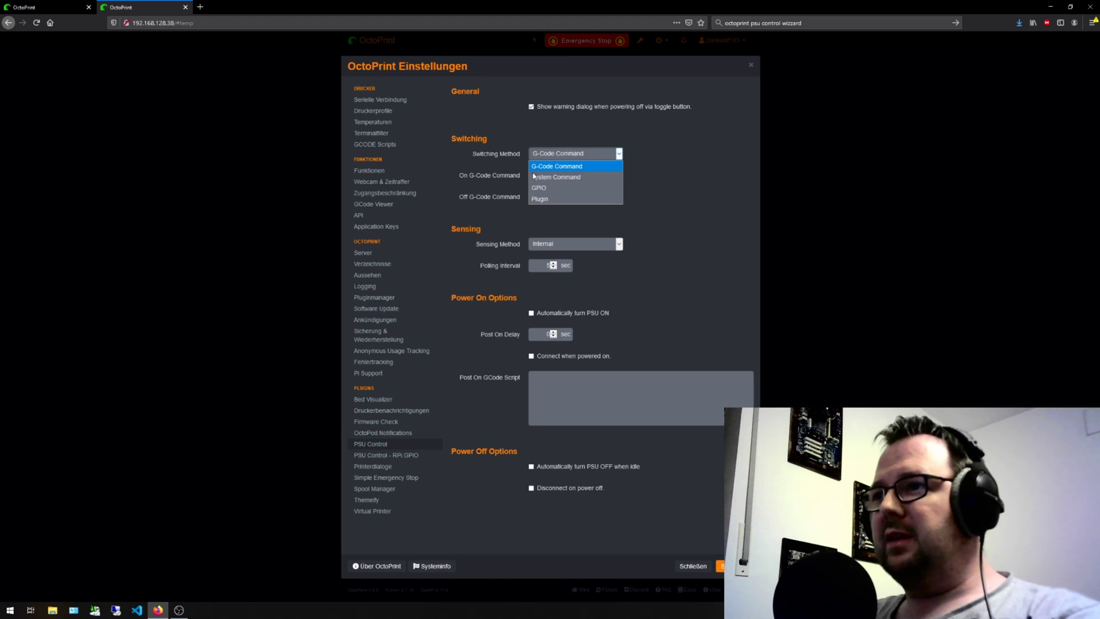
click(540, 199)
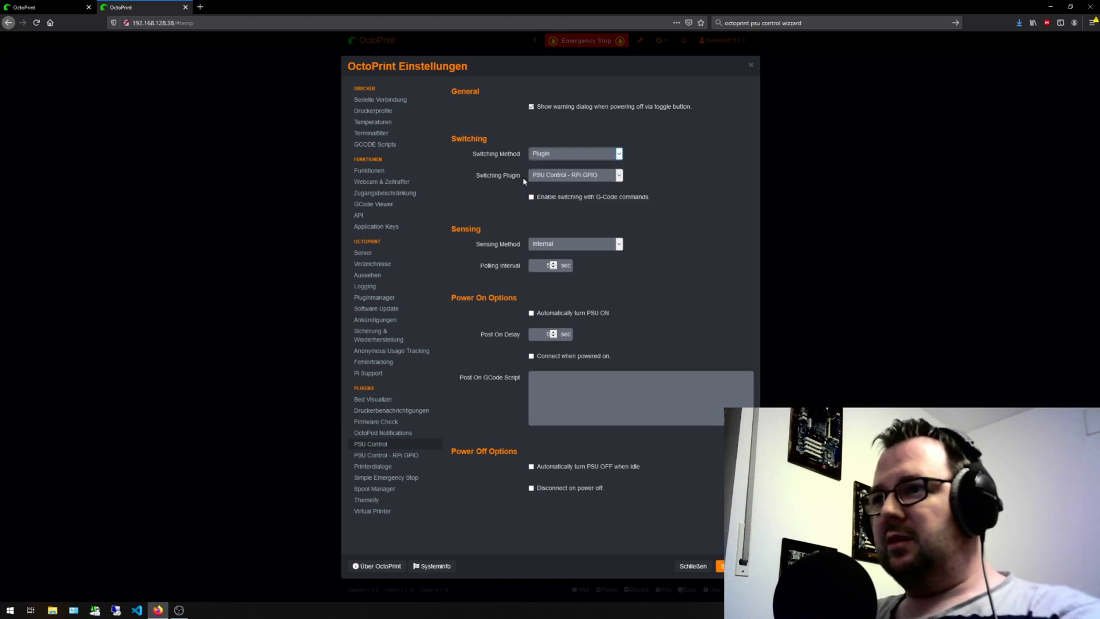
click(619, 176)
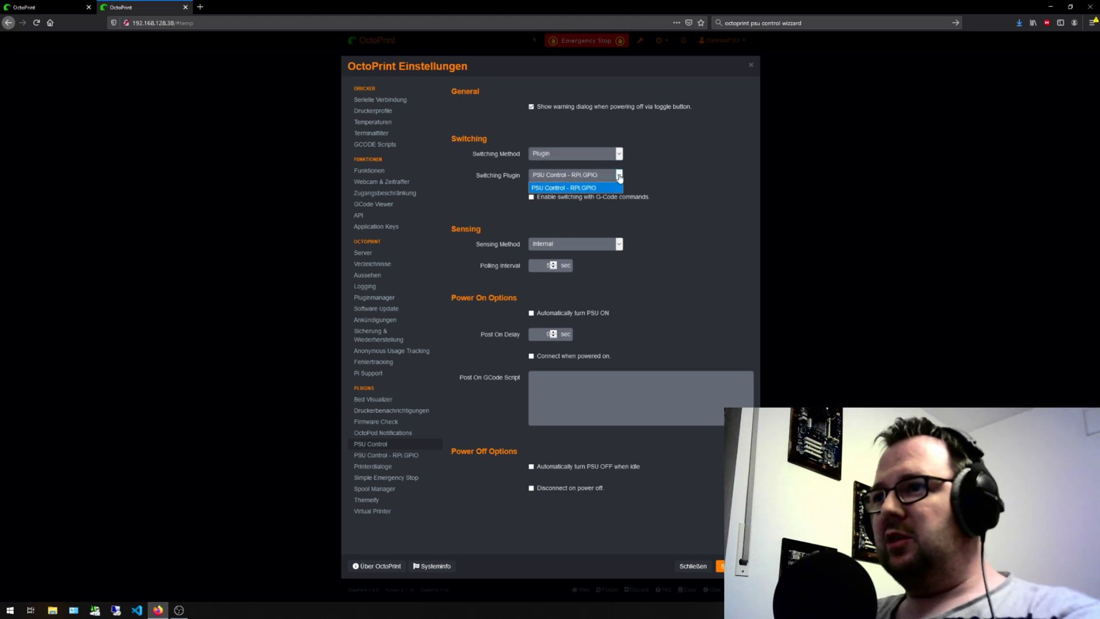
click(601, 186)
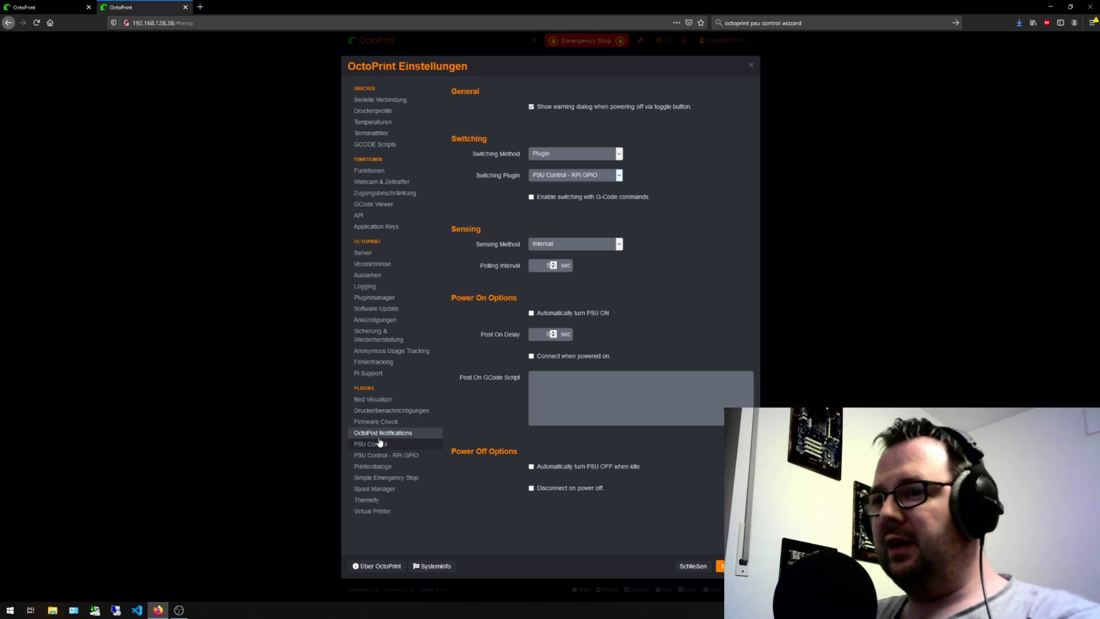
Step: Set PSU Control's sensing method to GPIO, using sensing pin 17 with Pull-Up
click(620, 245)
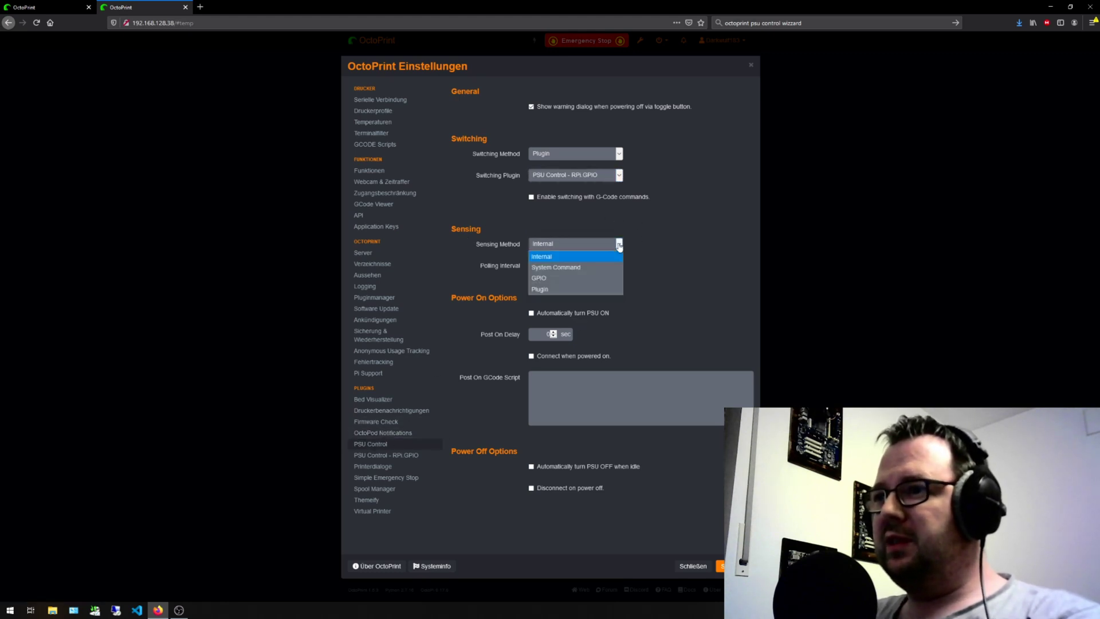
click(545, 279)
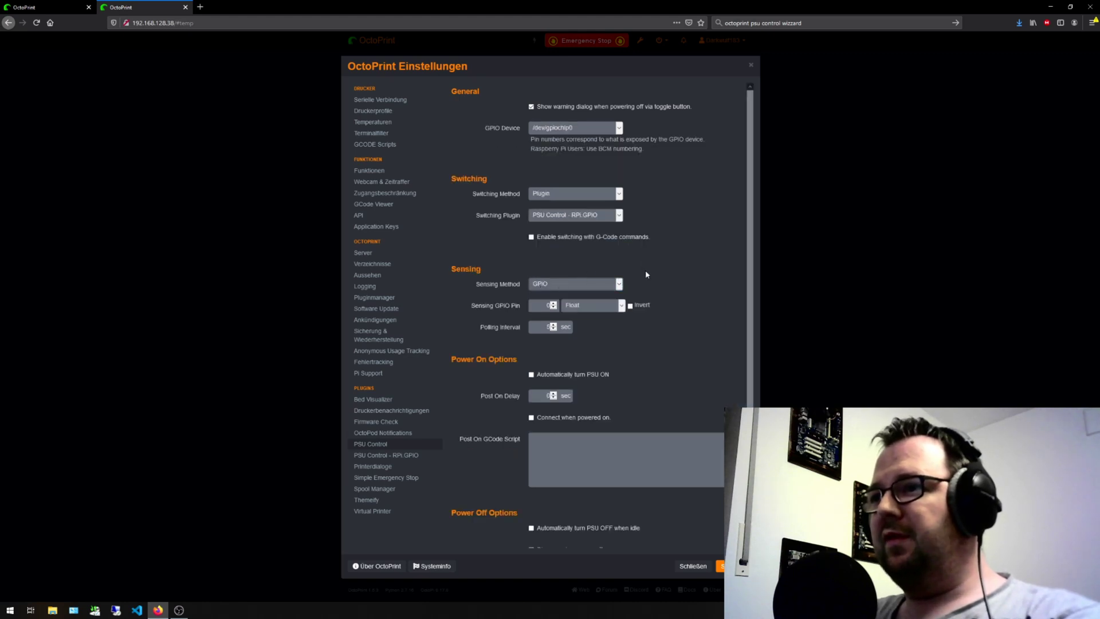
click(622, 305)
click(582, 328)
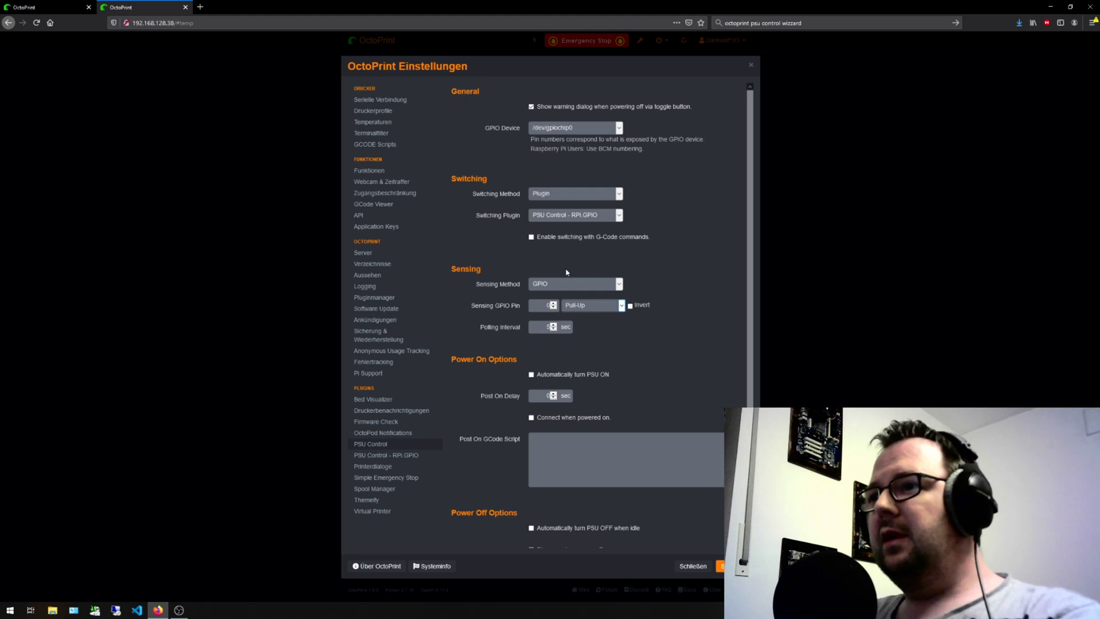
click(549, 304)
double_click(549, 305)
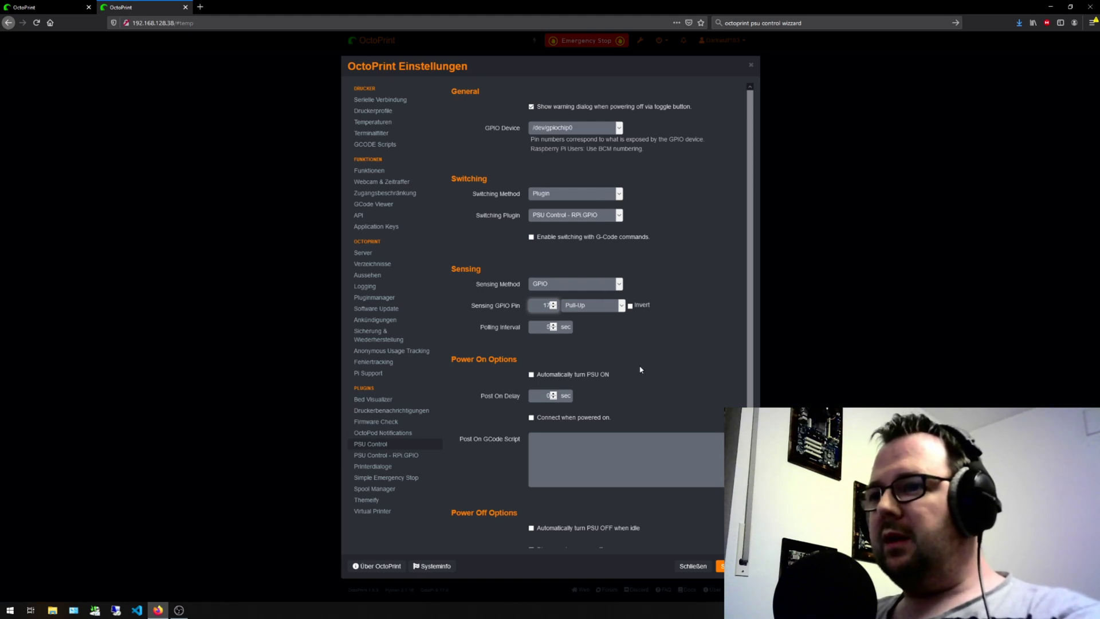
Step: In the PSU Control - RPi.GPIO settings, set the GPIO mode to BCM and the switching pin to 17
click(407, 458)
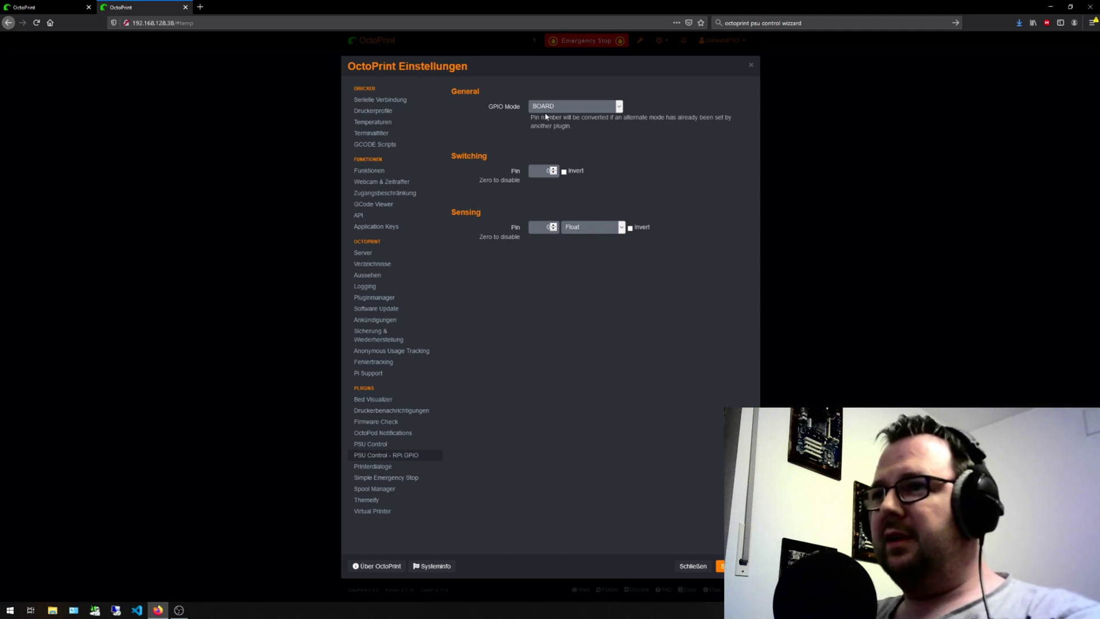
click(619, 107)
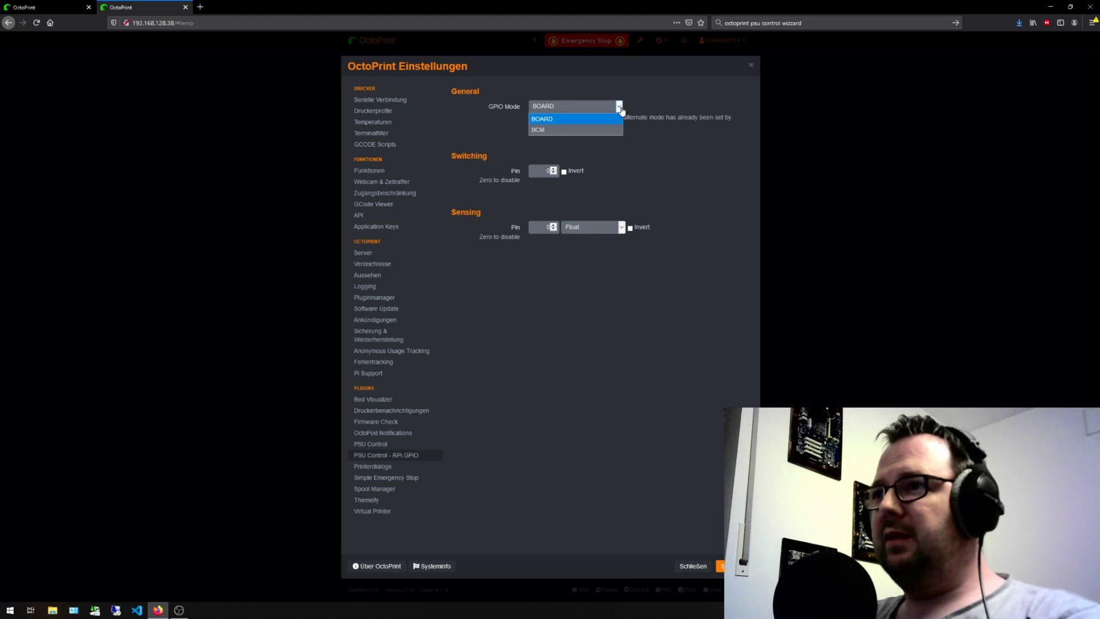
click(536, 130)
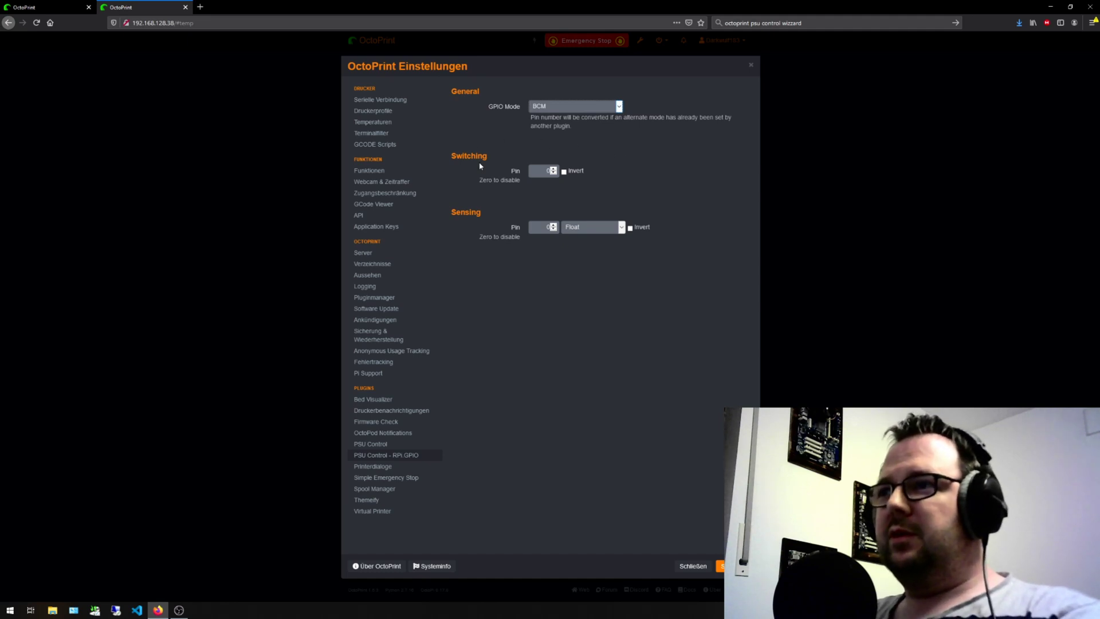
click(542, 171)
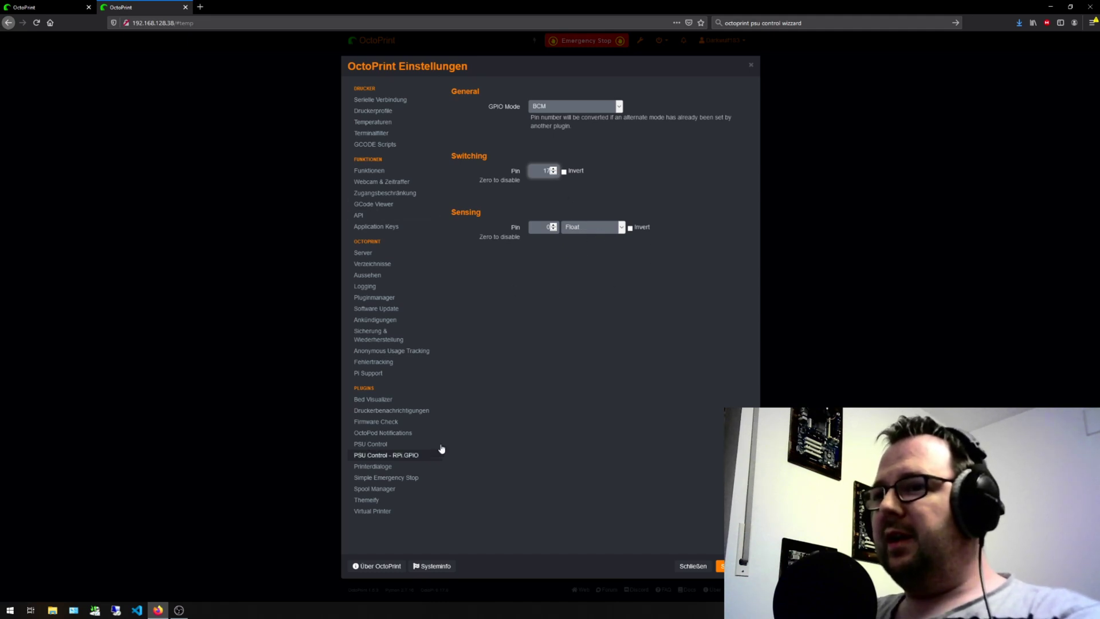
Step: Look through PSU Control's GPIO device options, and try Plugin as the sensing method before restoring GPIO
click(389, 445)
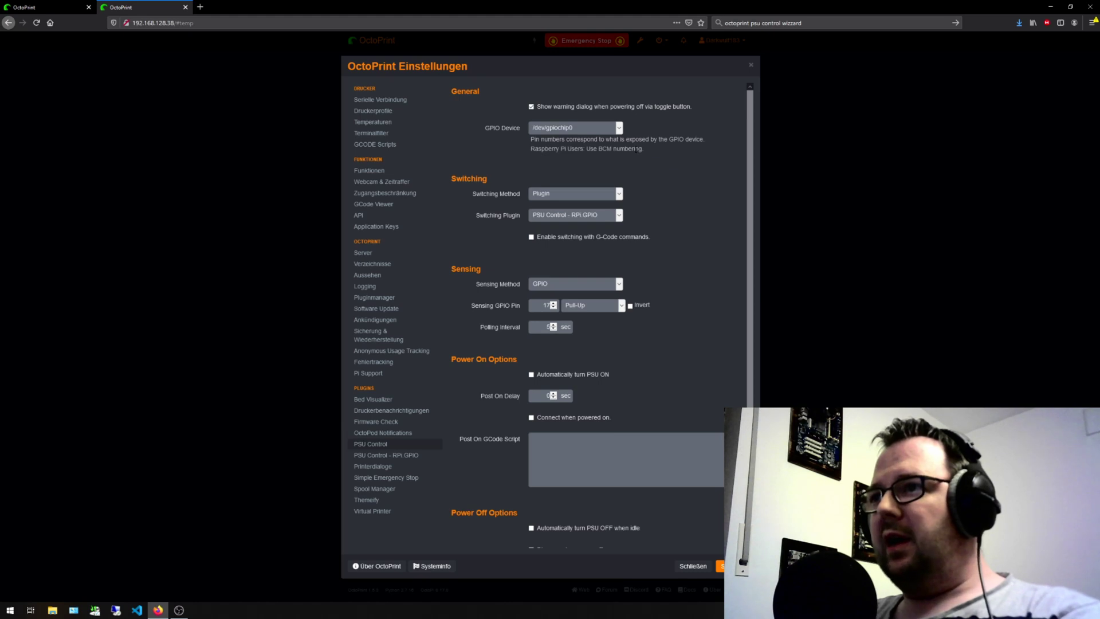
click(619, 128)
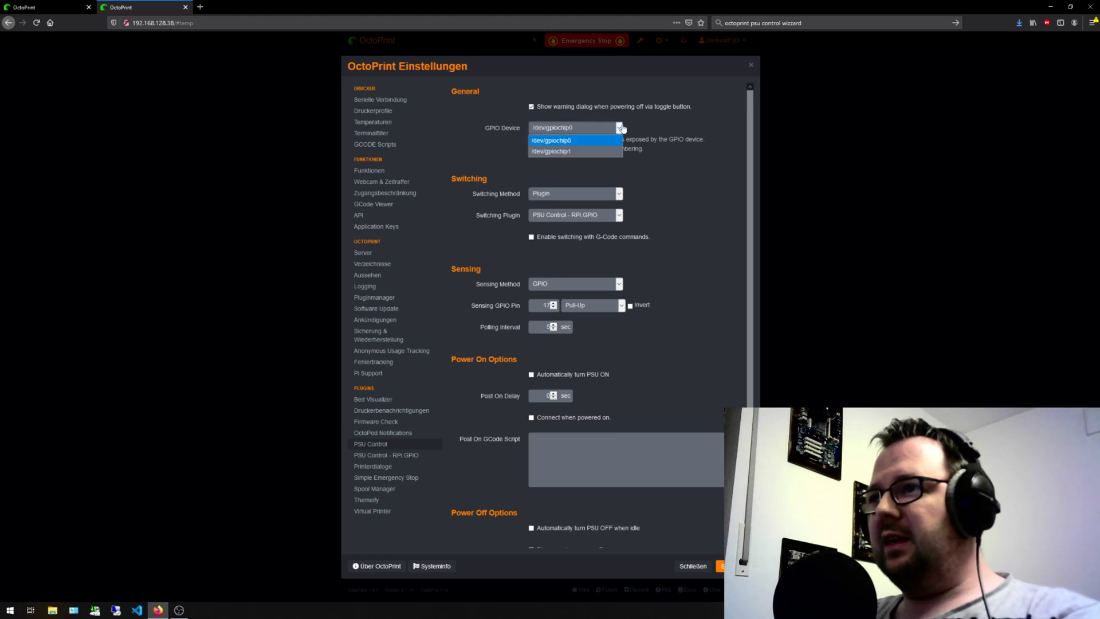
click(619, 127)
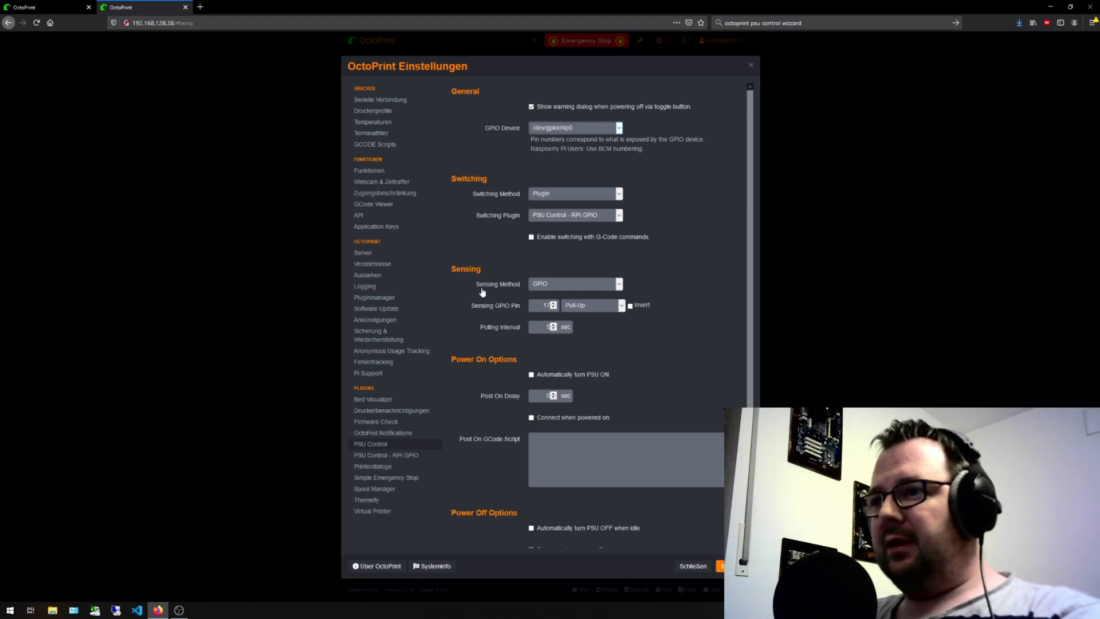
click(619, 284)
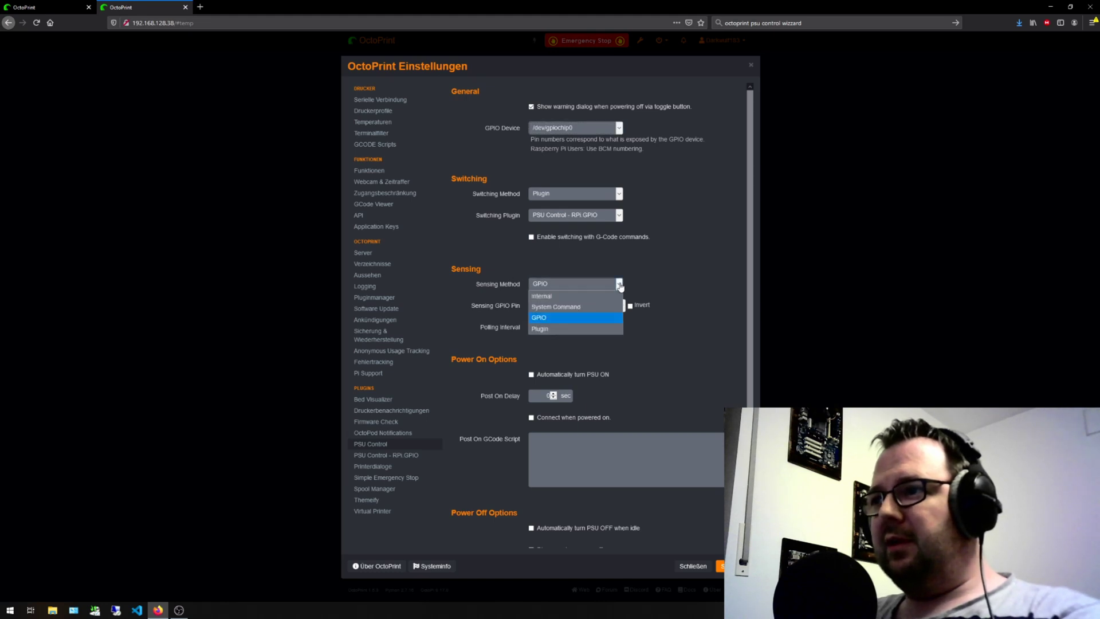
click(539, 330)
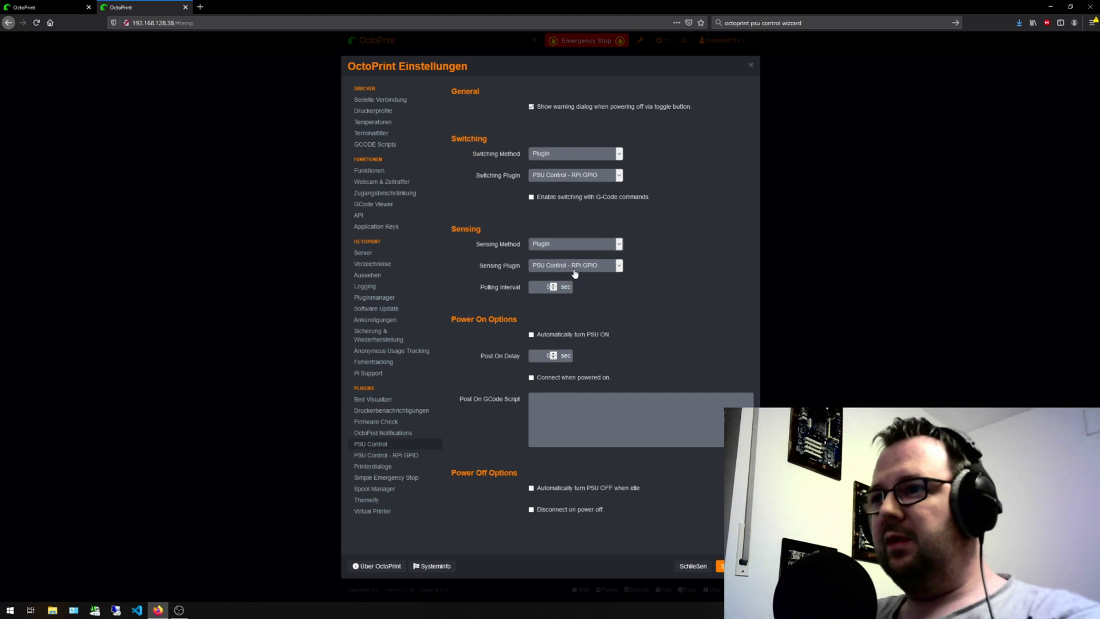
click(619, 245)
click(545, 277)
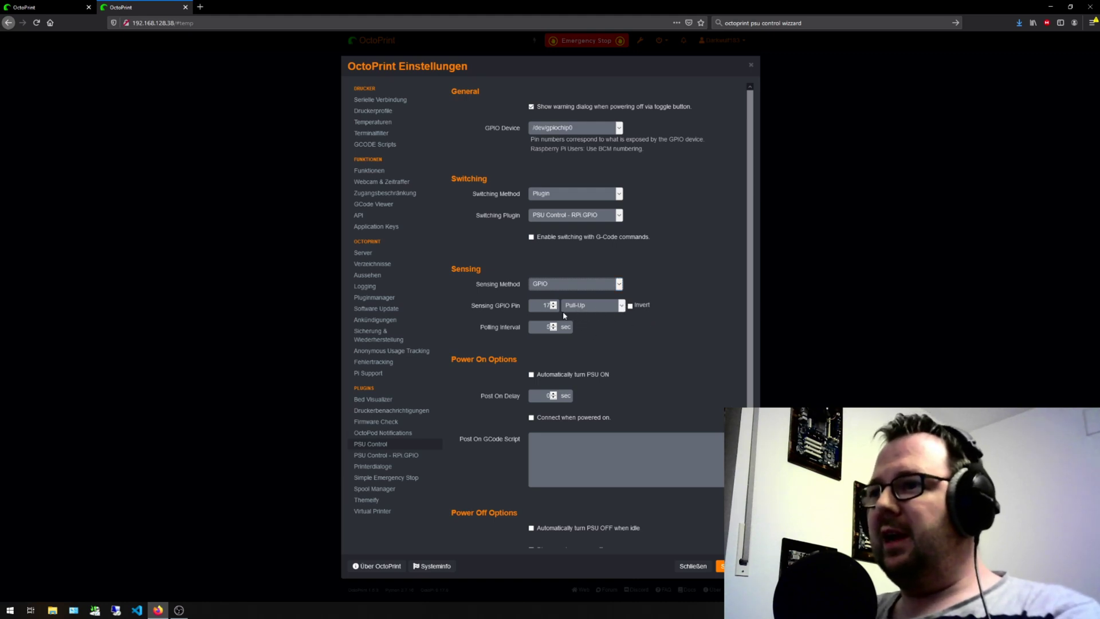
Step: Compare the PSU Control settings with those of PSU Control - RPi.GPIO, checking the pins, sensing and power options
click(413, 456)
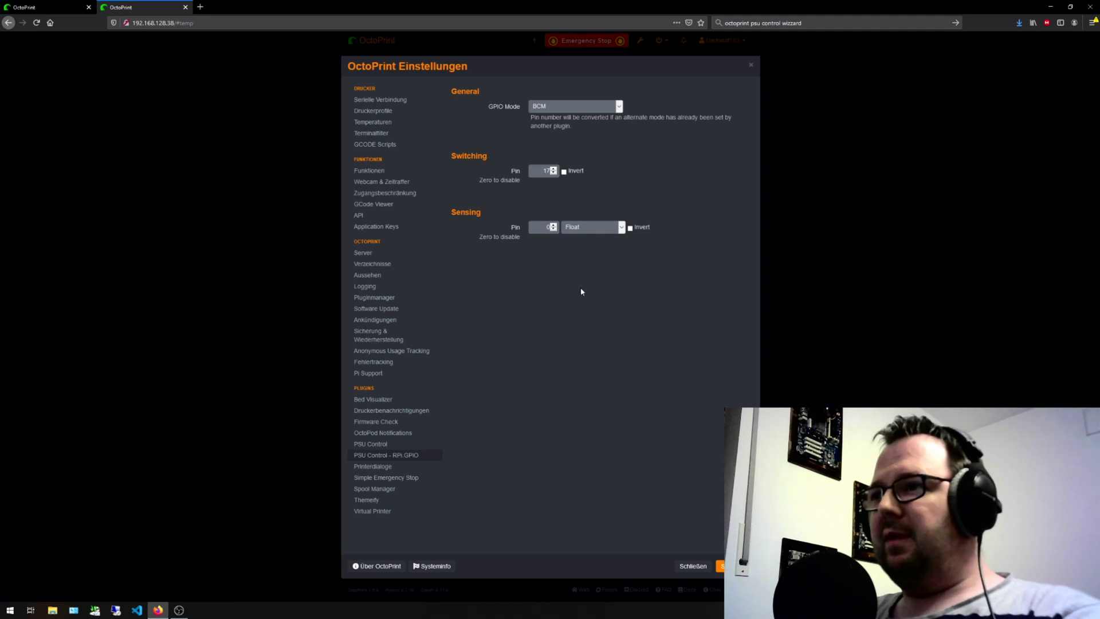
click(413, 450)
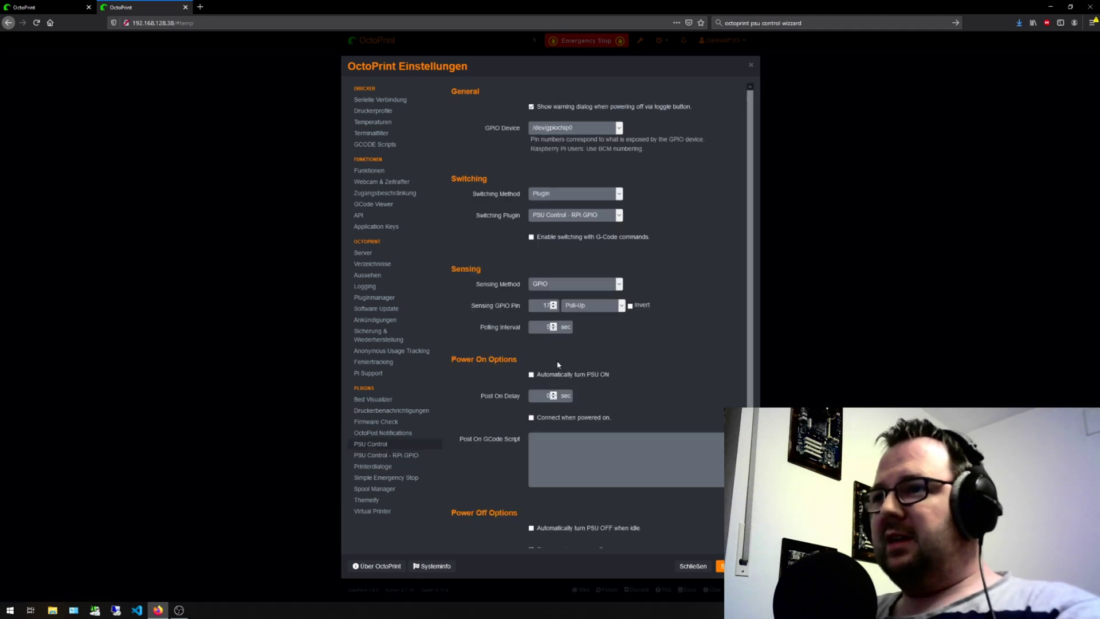
click(404, 456)
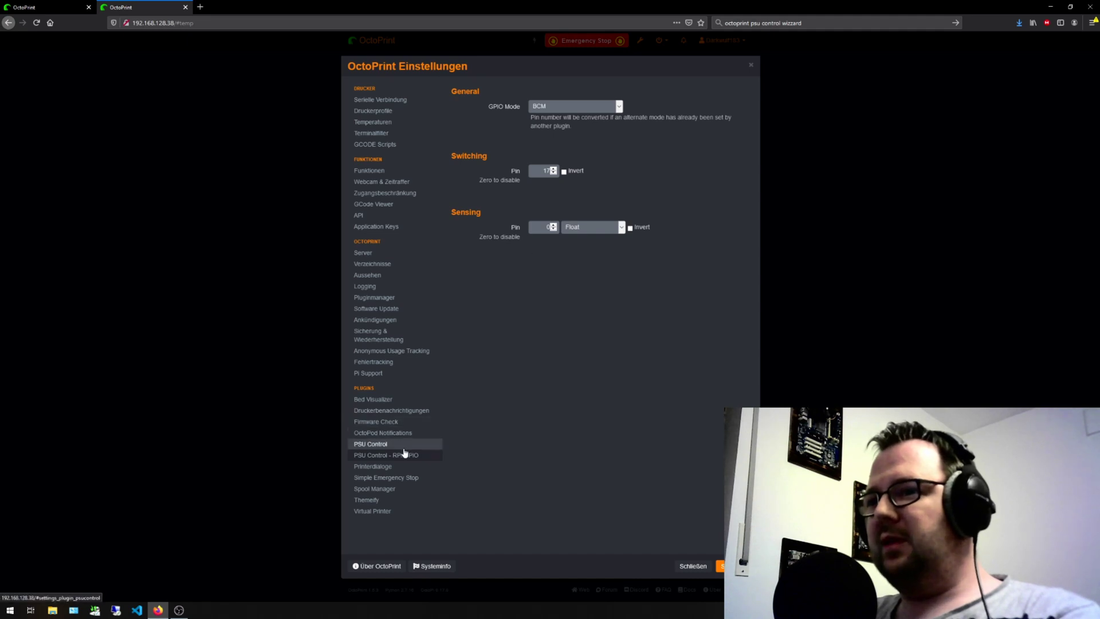
click(381, 447)
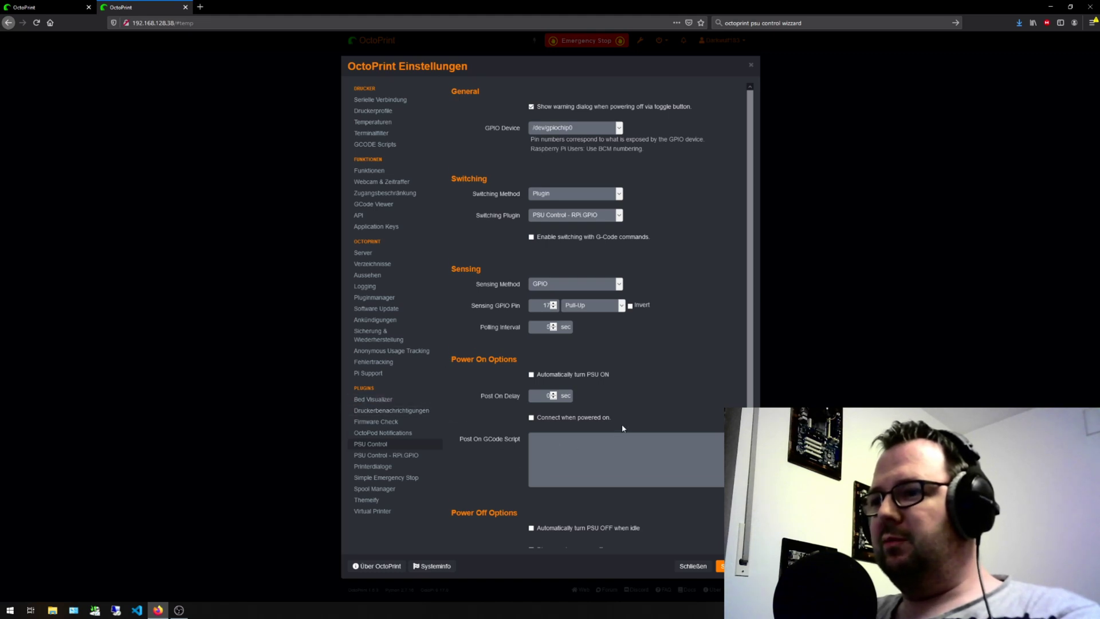
scroll(623, 428, down, 1)
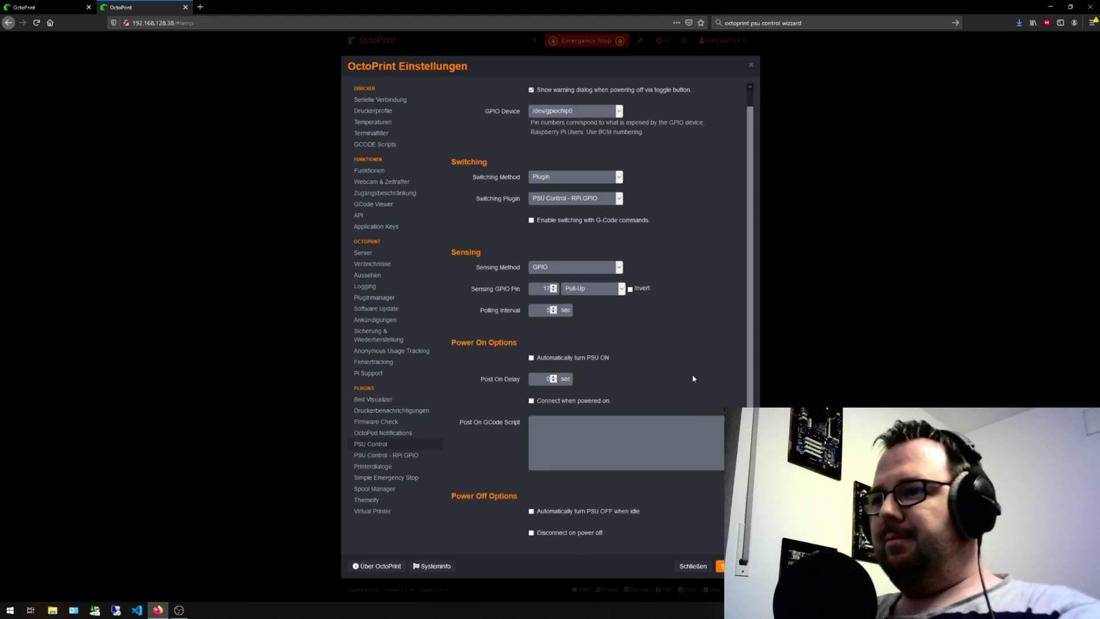
scroll(690, 369, up, 1)
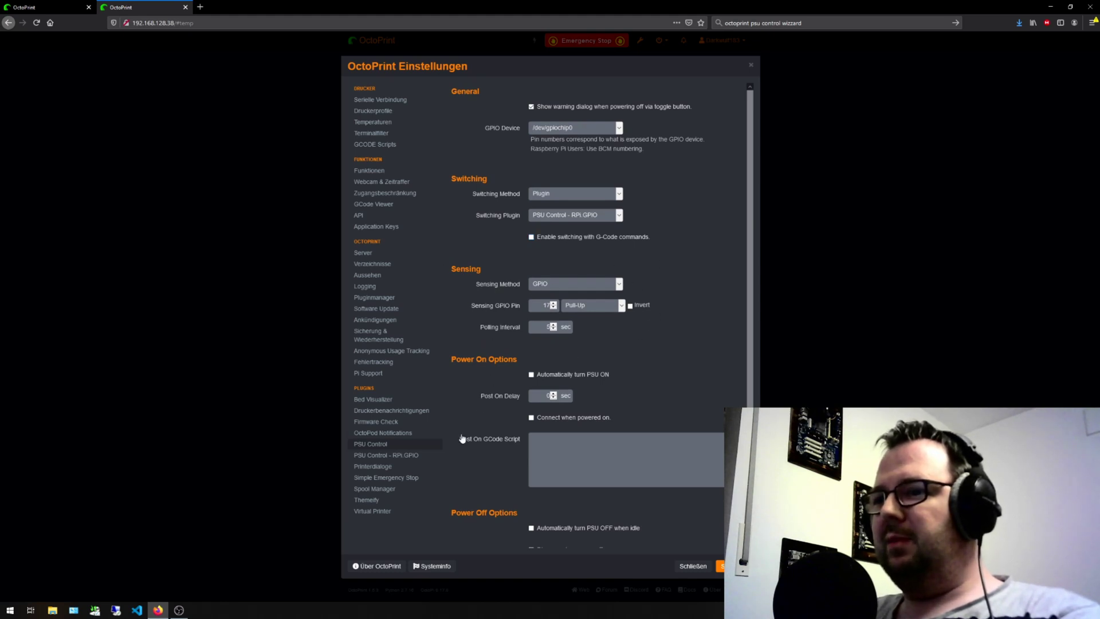
click(406, 457)
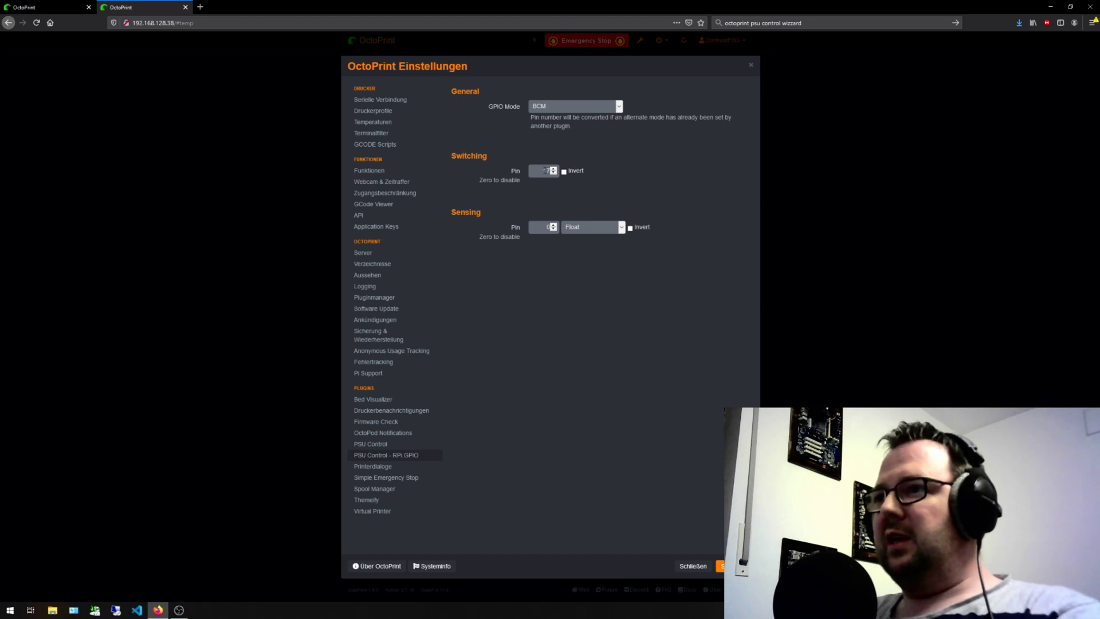
Step: In PSU Control's power-on options, enable automatic PSU turn-on and connecting when powered on, with a post-on delay of 12 seconds
click(391, 446)
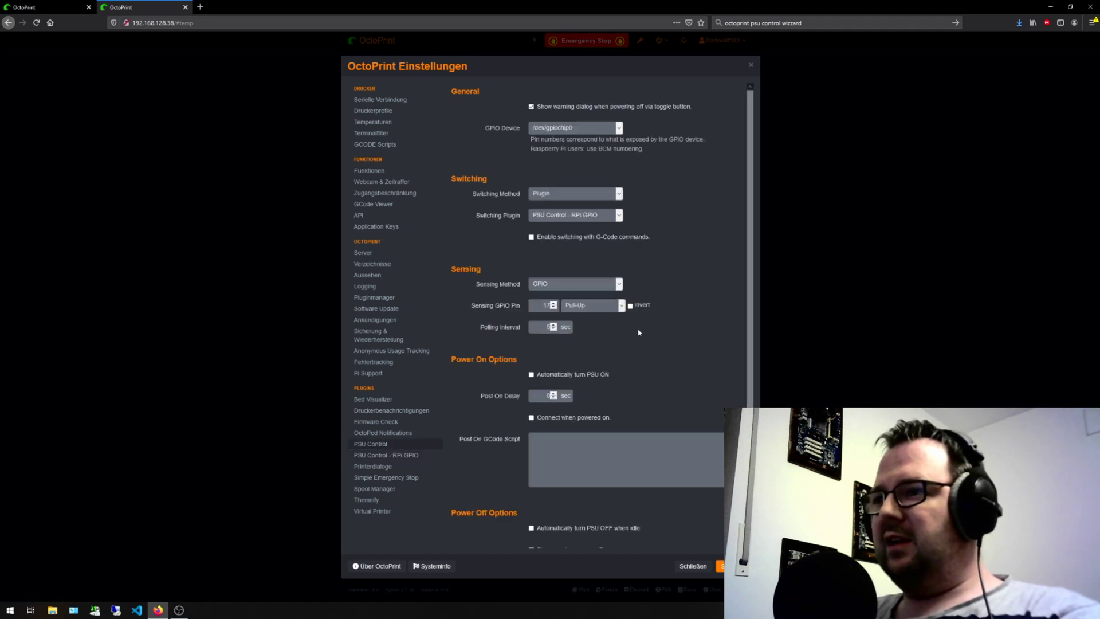
click(538, 376)
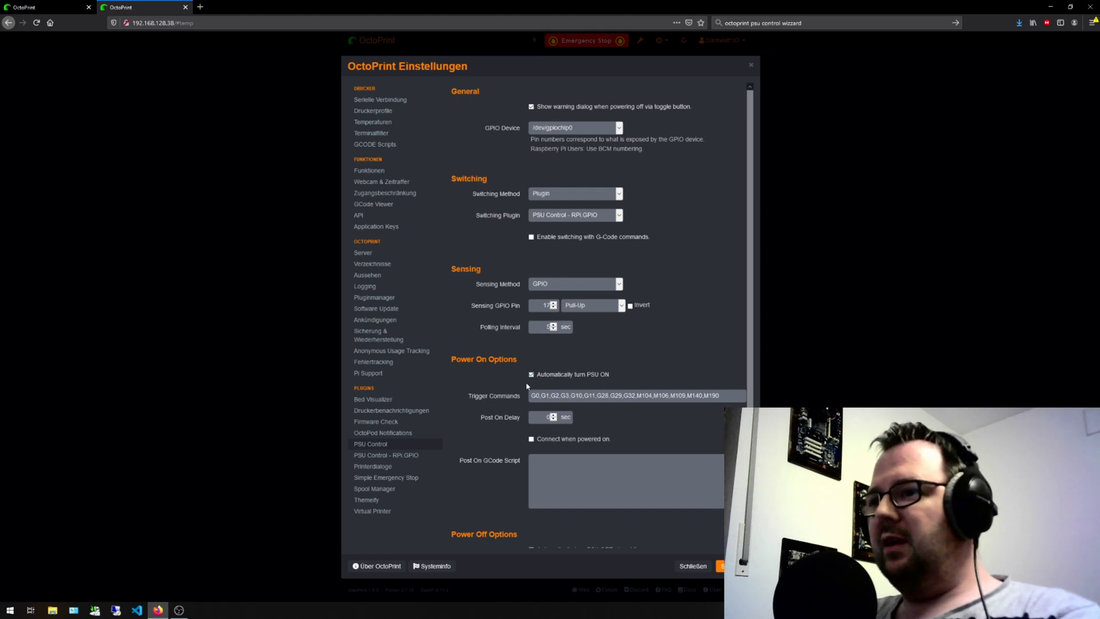
click(532, 440)
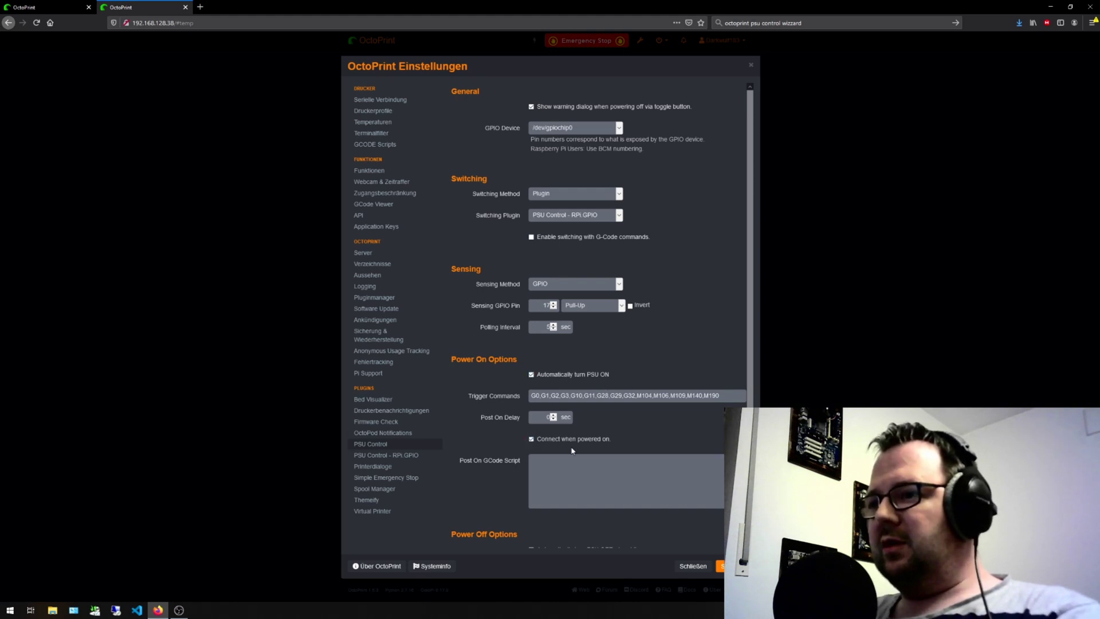
click(542, 419)
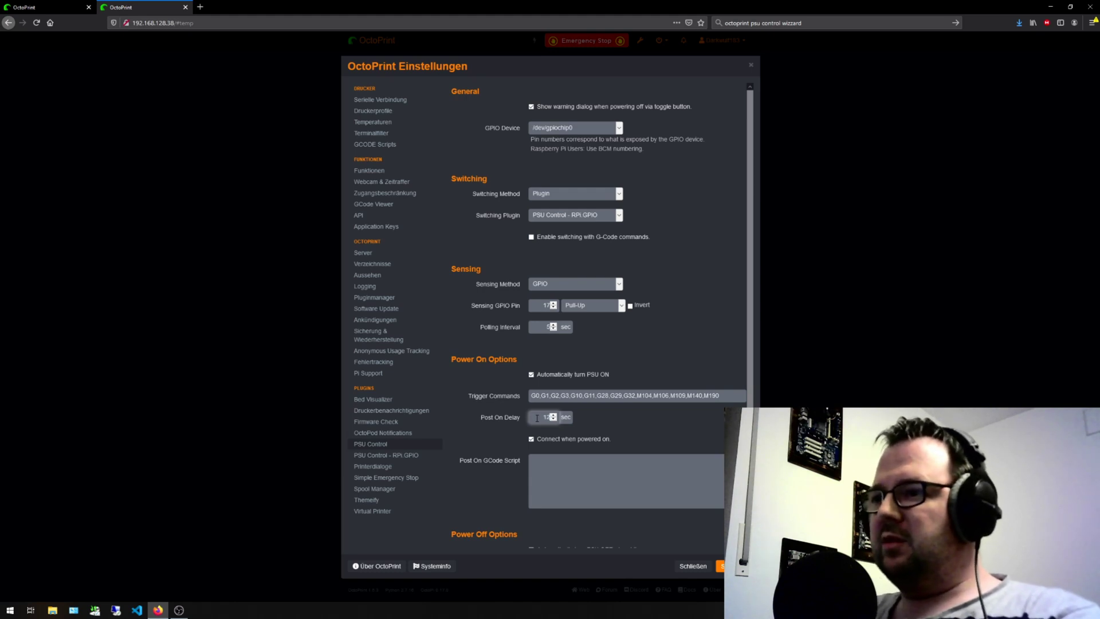
Step: Check PSU Control's power-off options and recheck the pin settings of PSU Control - RPi.GPIO
scroll(591, 429, down, 1)
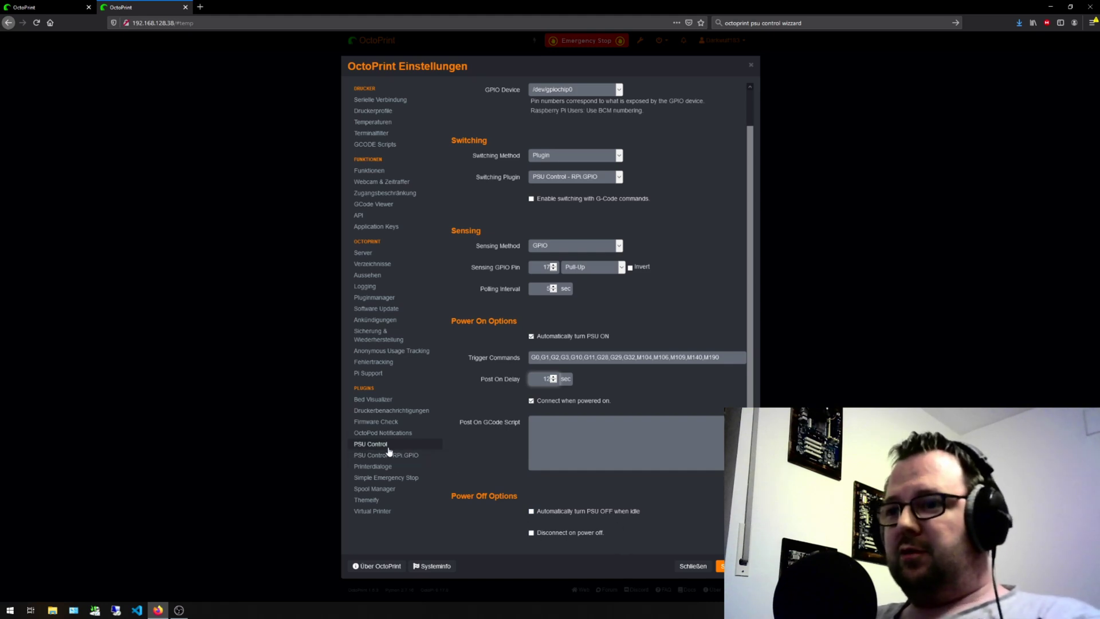
click(366, 455)
click(369, 445)
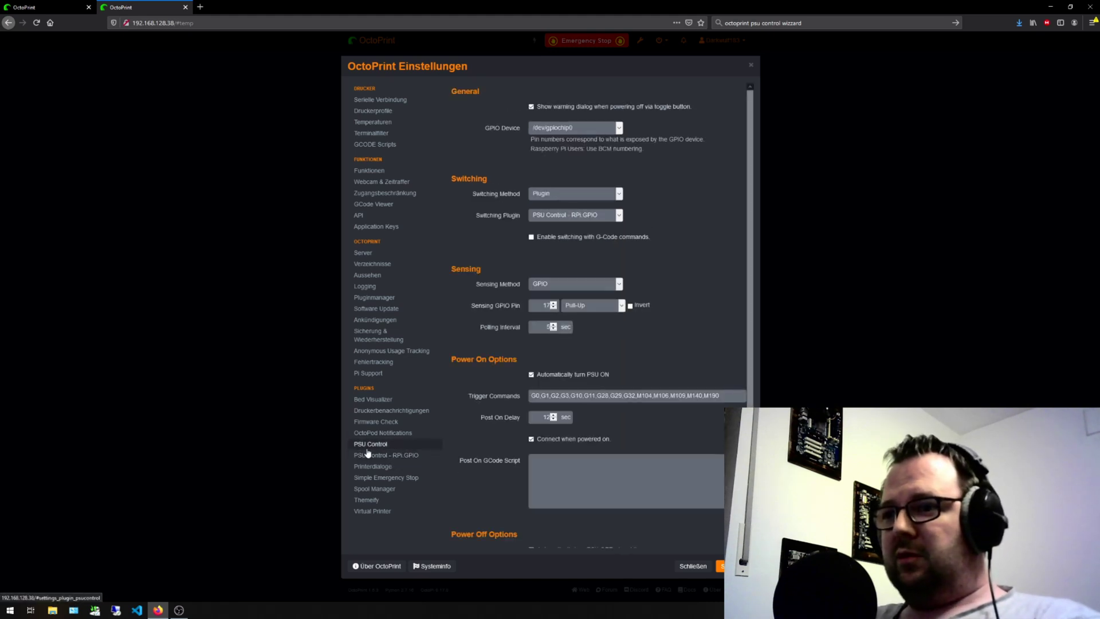
click(398, 456)
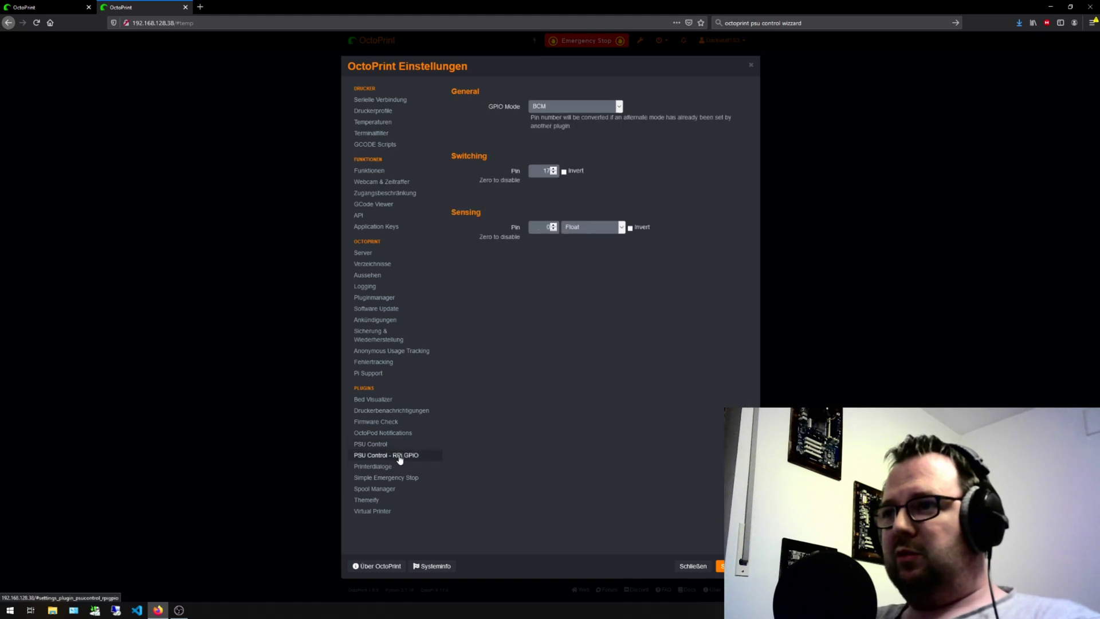